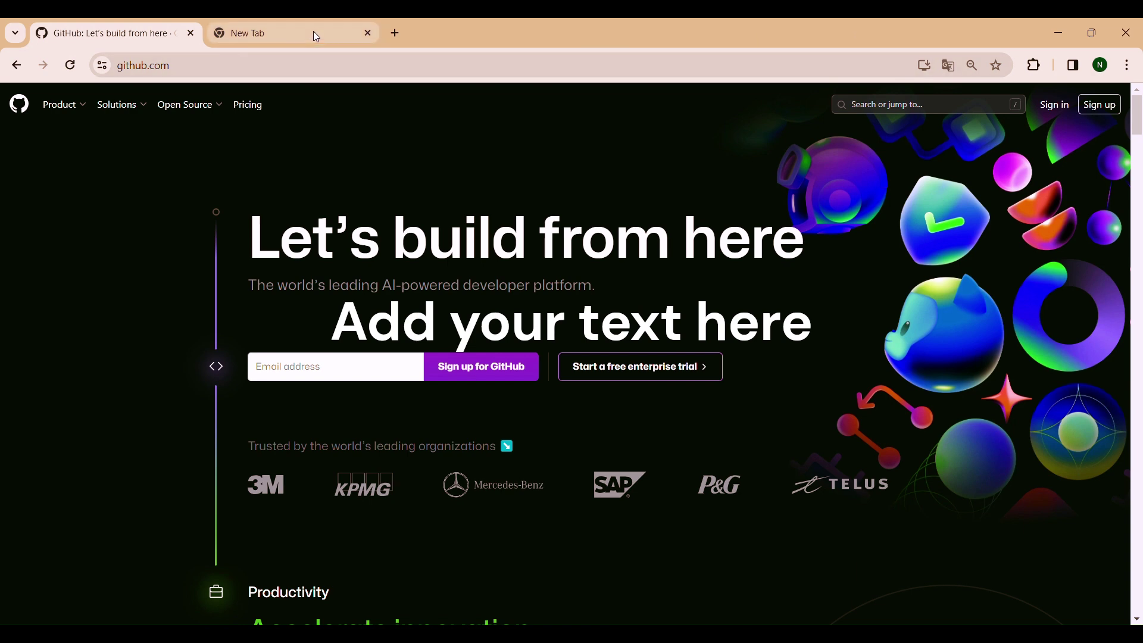
# Search Google for 'github' in the new tab using the GitHub suggestion.
pyautogui.click(540, 376)
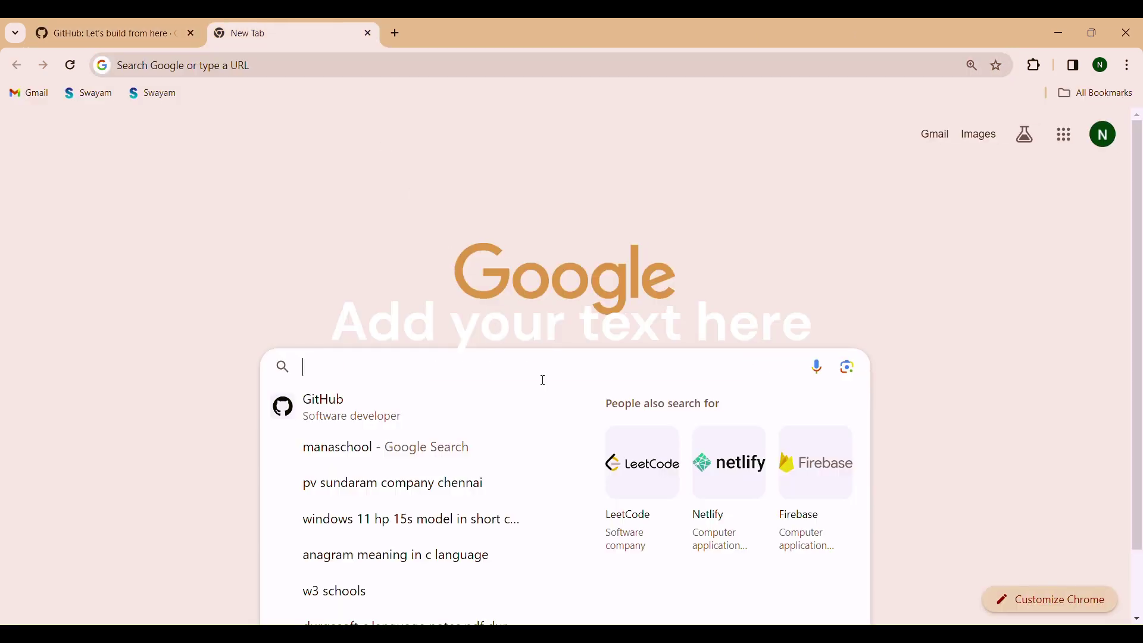
pyautogui.click(440, 409)
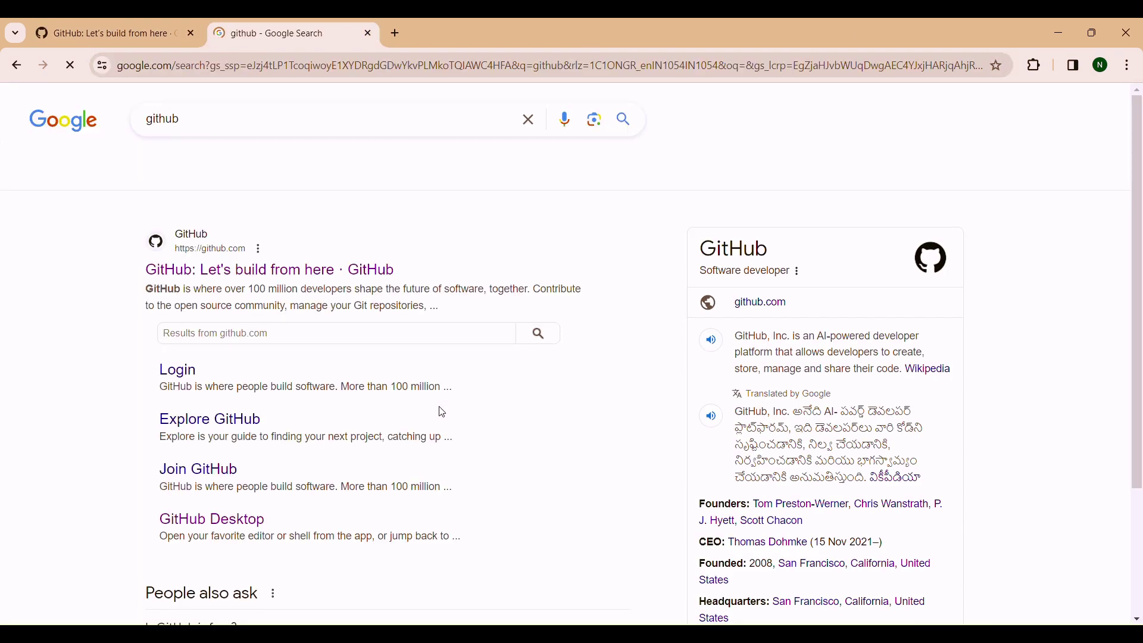
# Open GitHub from the results and submit an email address, a password and an available username.
pyautogui.click(260, 273)
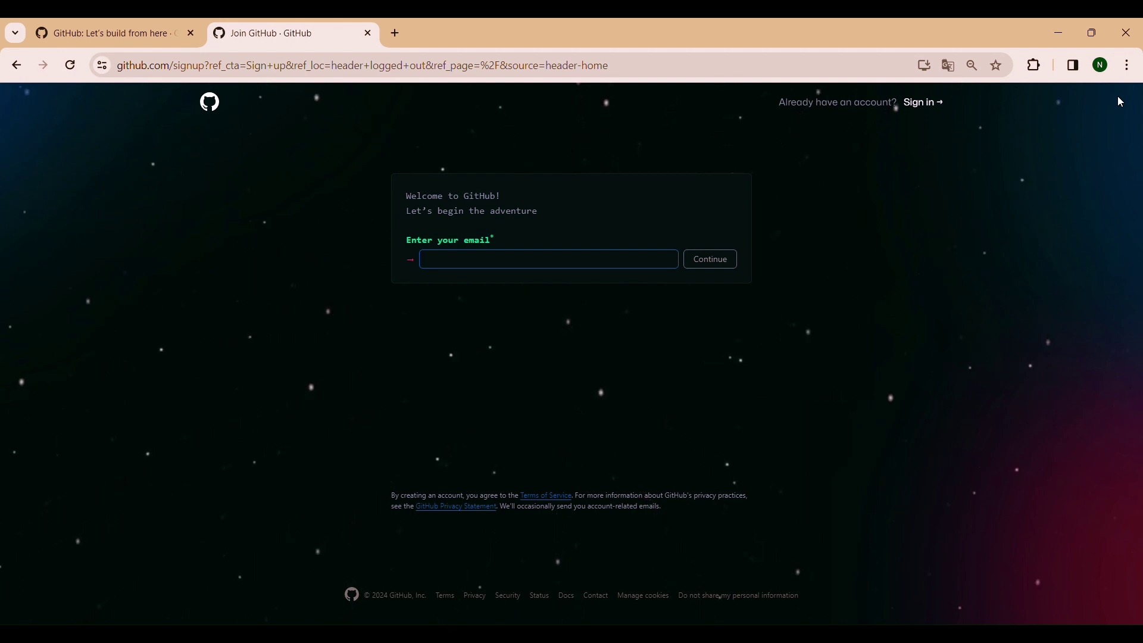
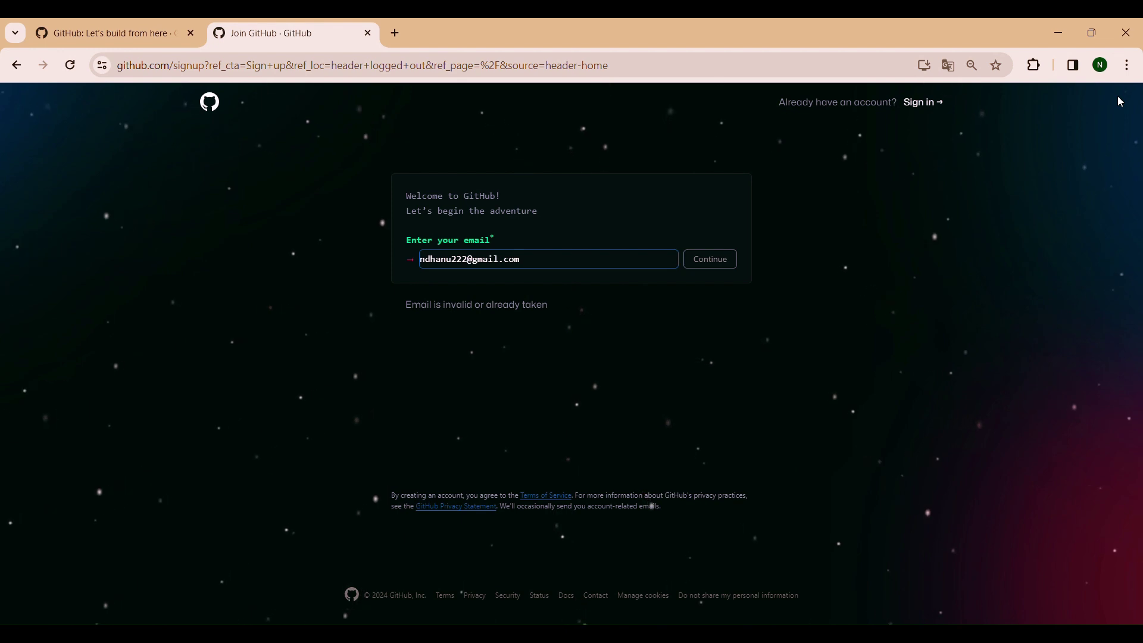
pyautogui.press('Return')
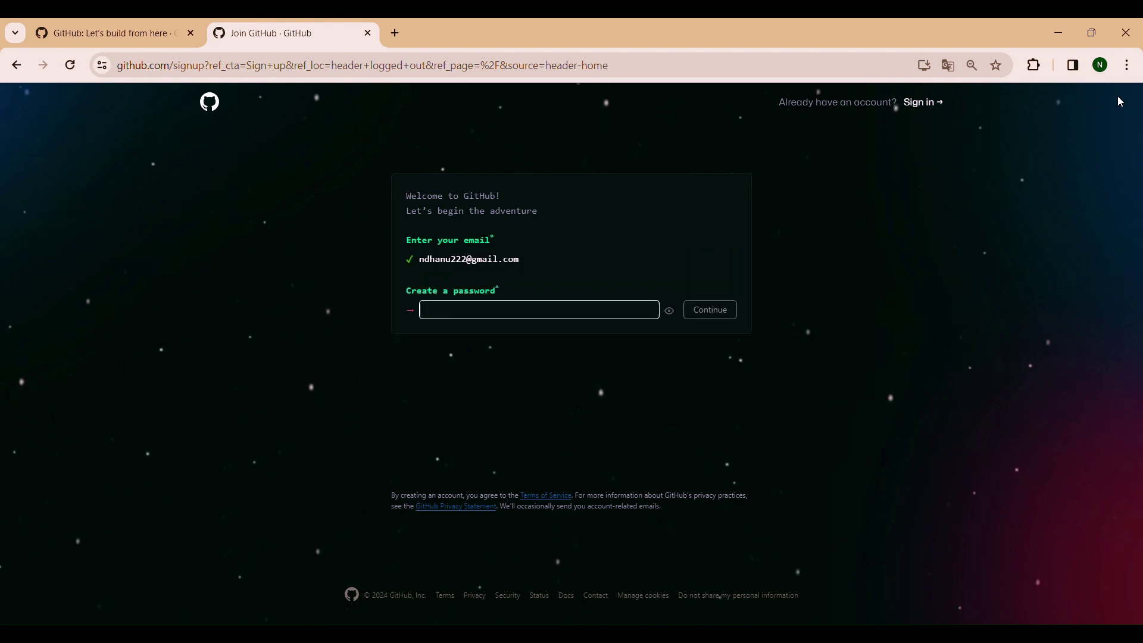
pyautogui.write('nd••••••••')
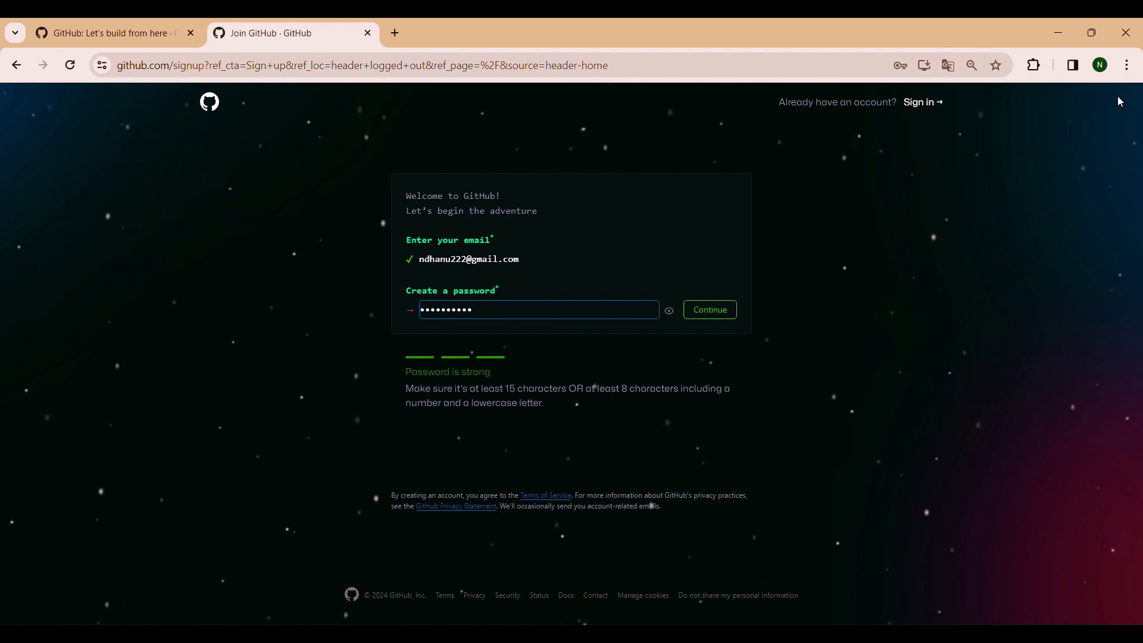
pyautogui.press('Return')
pyautogui.write('Dhanu')
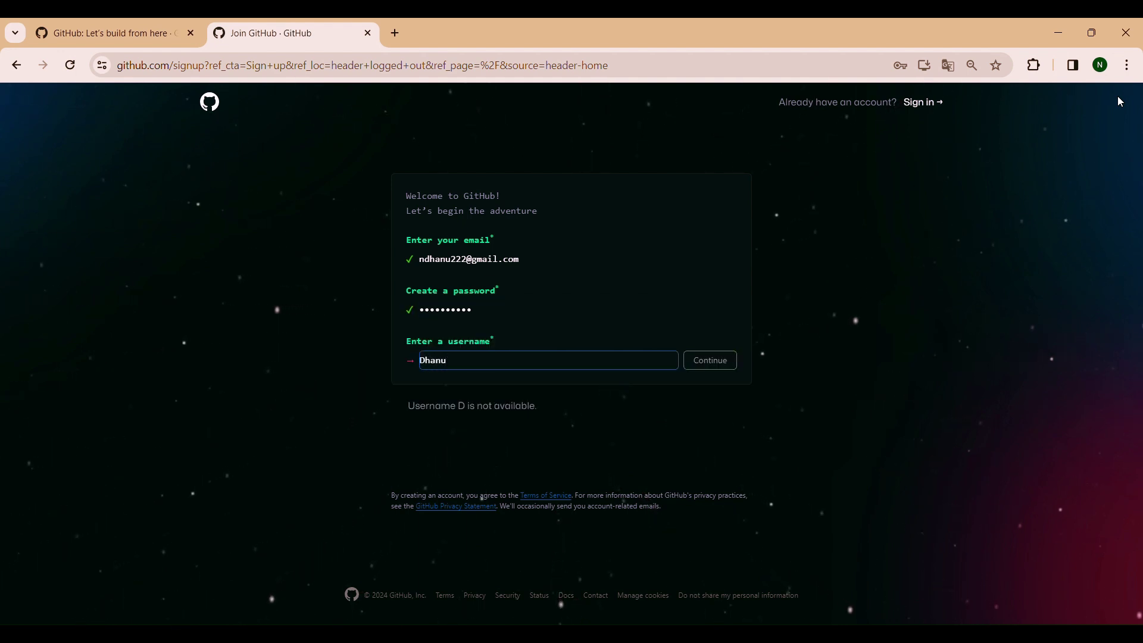
pyautogui.write('njay2004')
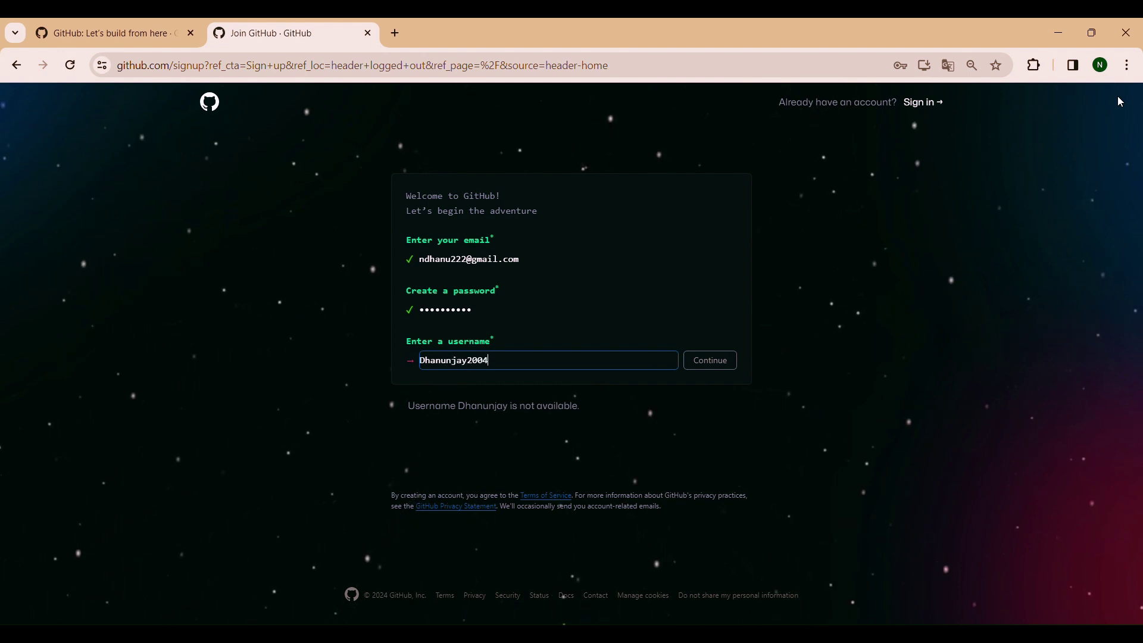
pyautogui.press('Return')
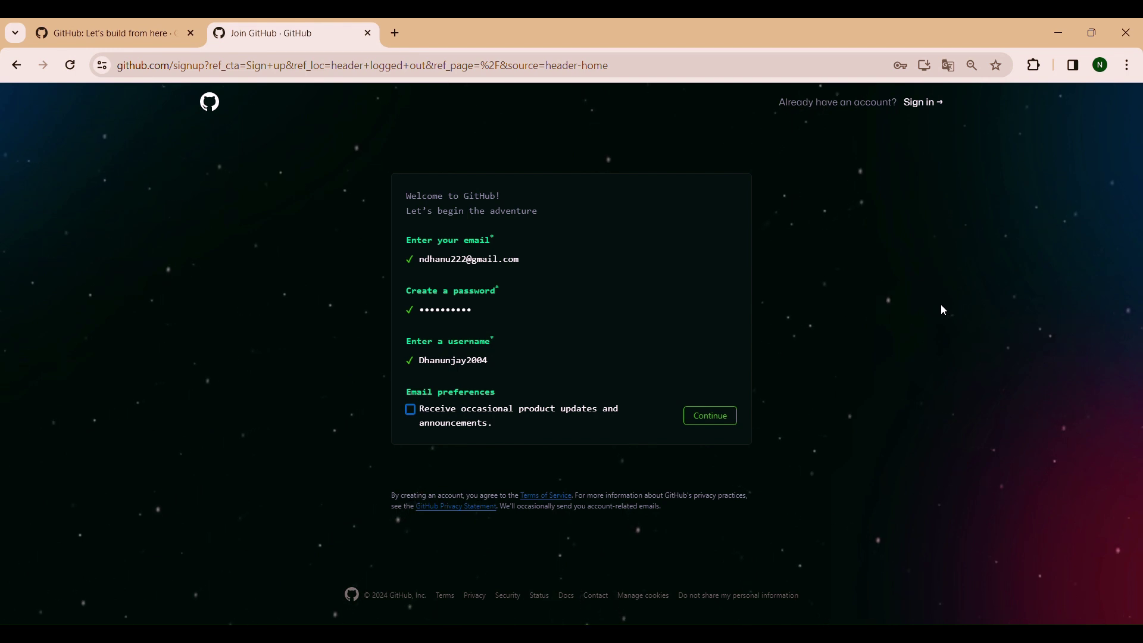
# Start the verification puzzle, then switch to the audio version of the challenge.
pyautogui.click(733, 416)
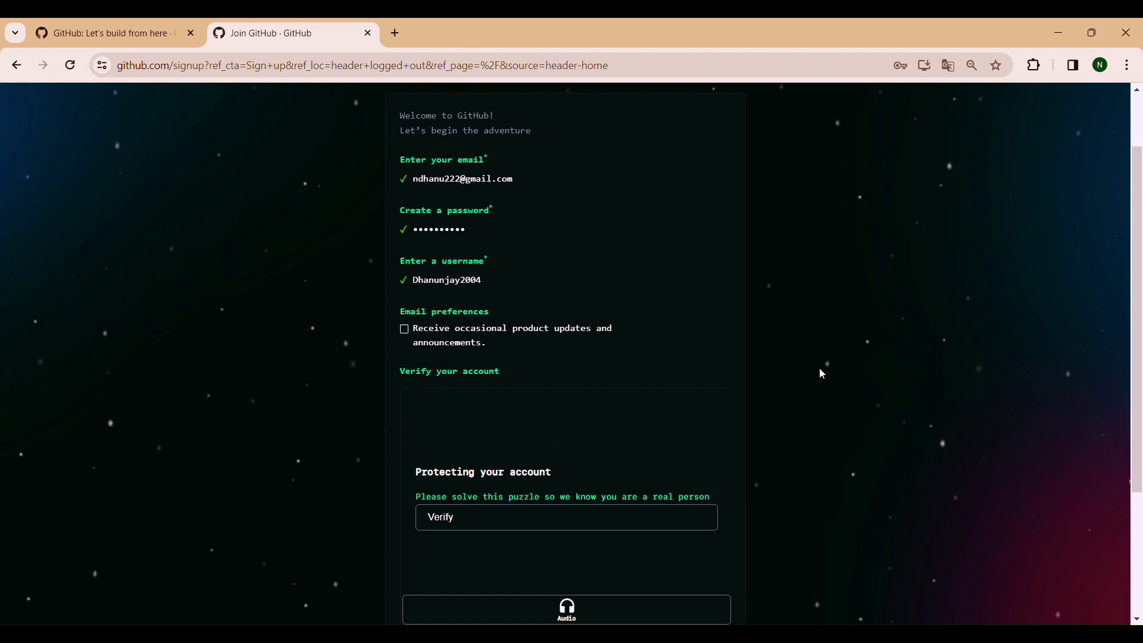
pyautogui.scroll(-3, 853, 372)
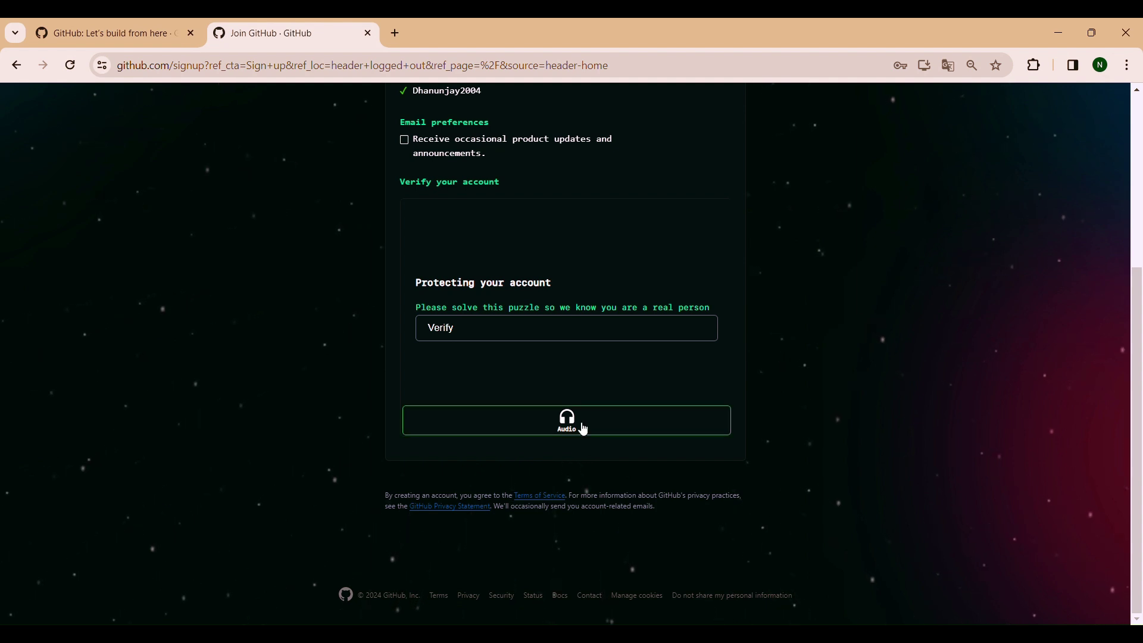
pyautogui.click(628, 338)
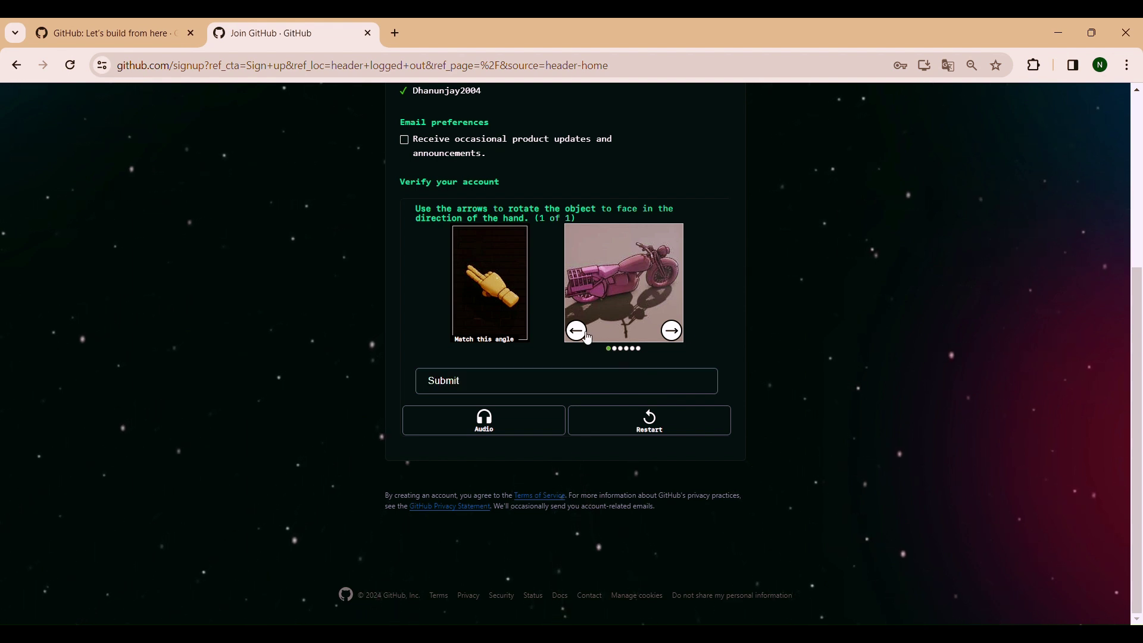
pyautogui.click(676, 341)
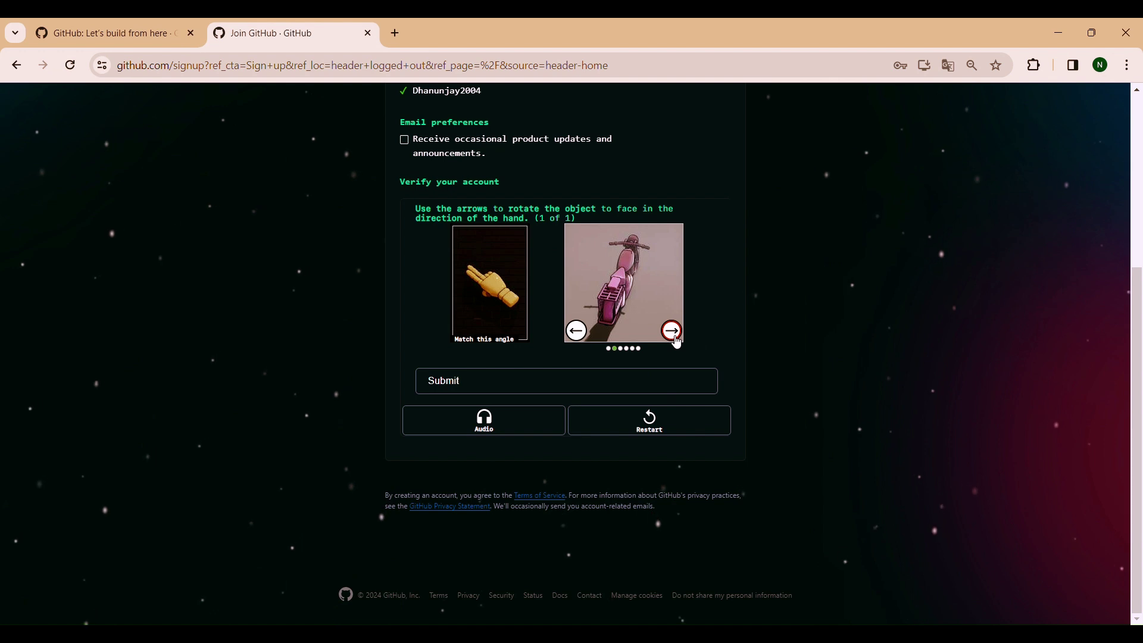
pyautogui.click(648, 428)
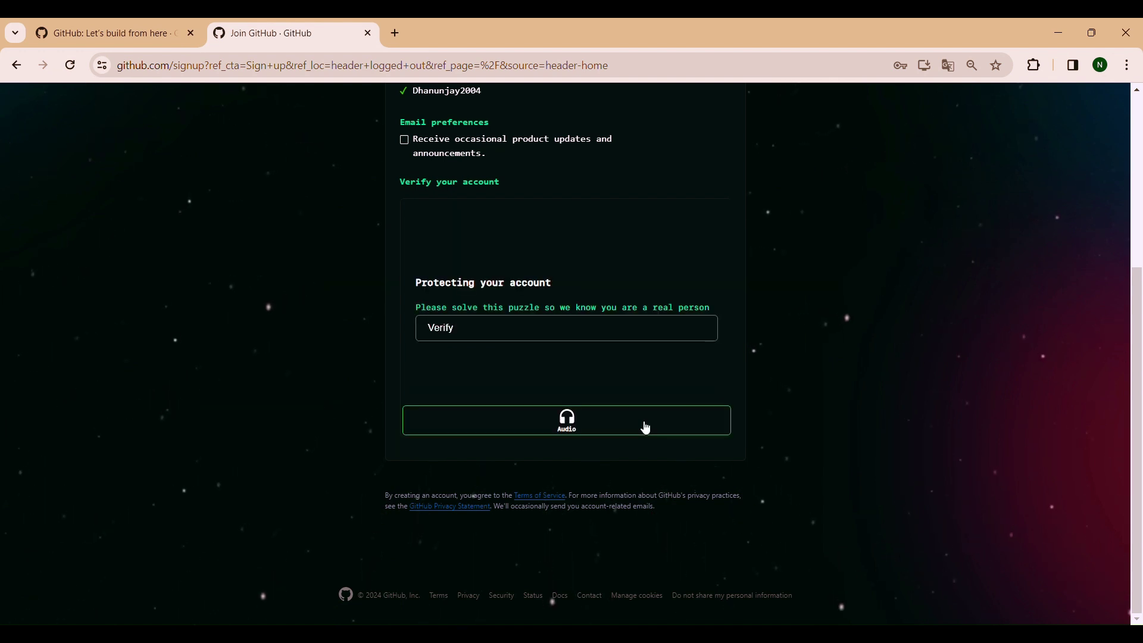
pyautogui.click(648, 428)
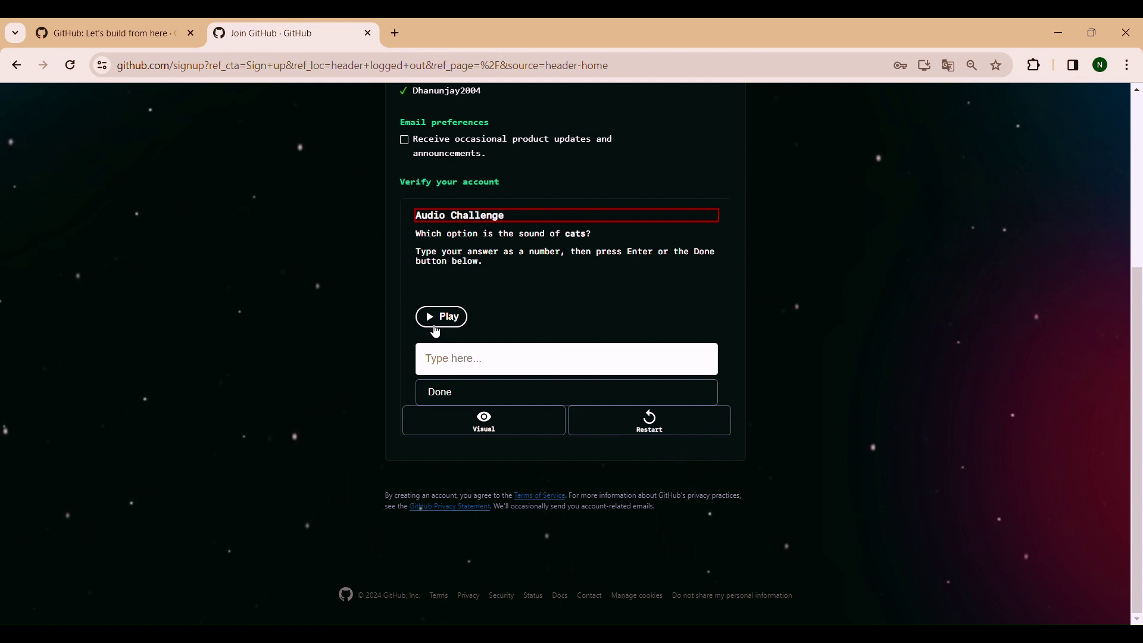
# Play the audio clip and submit 2 as the challenge answer.
pyautogui.click(439, 327)
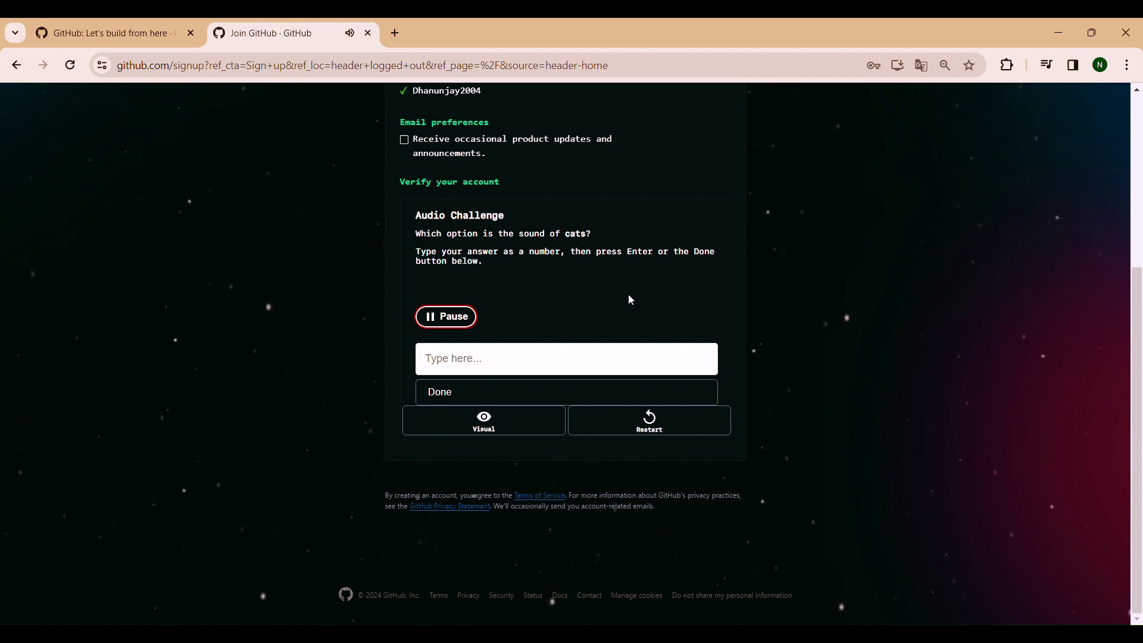
pyautogui.click(569, 366)
pyautogui.write('2')
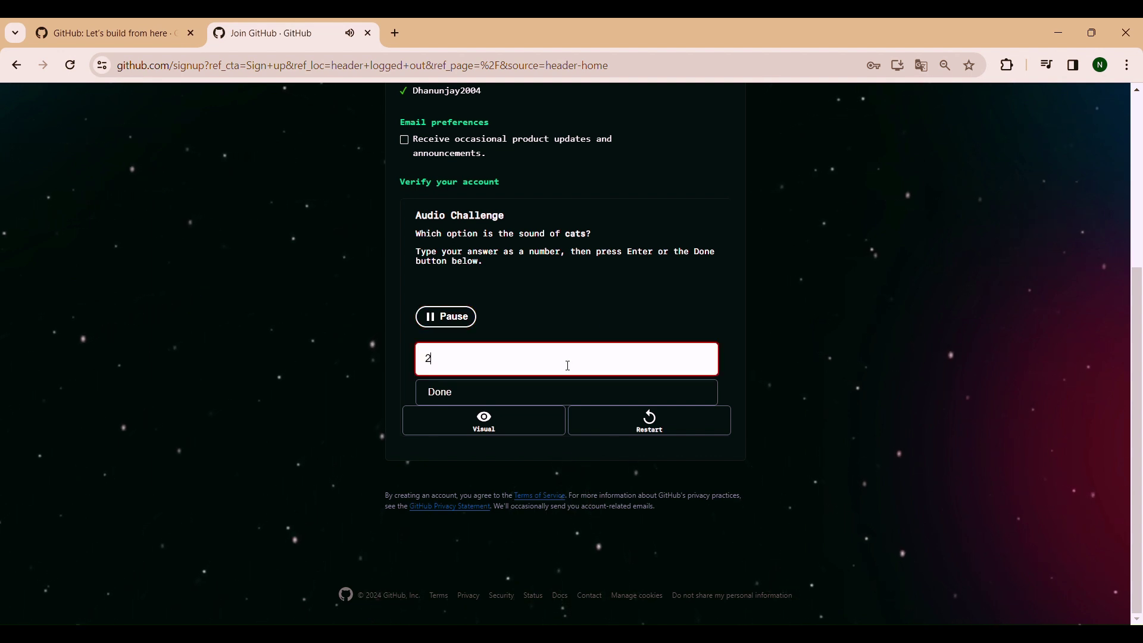
pyautogui.click(555, 396)
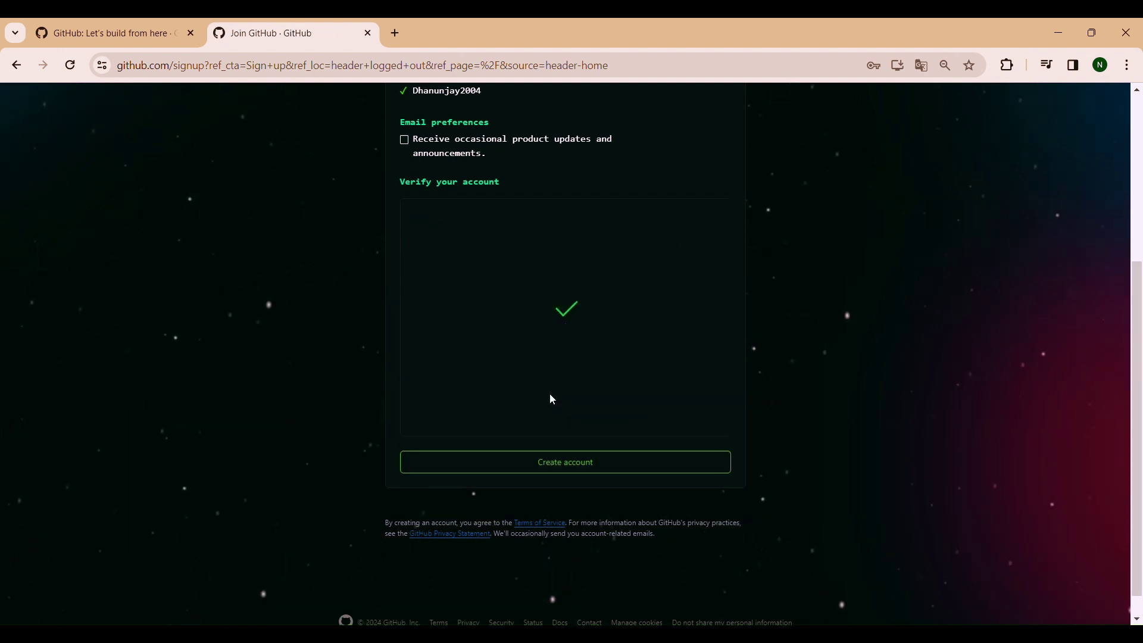
# Create the account and enter the 8-digit launch code from the email.
pyautogui.click(600, 470)
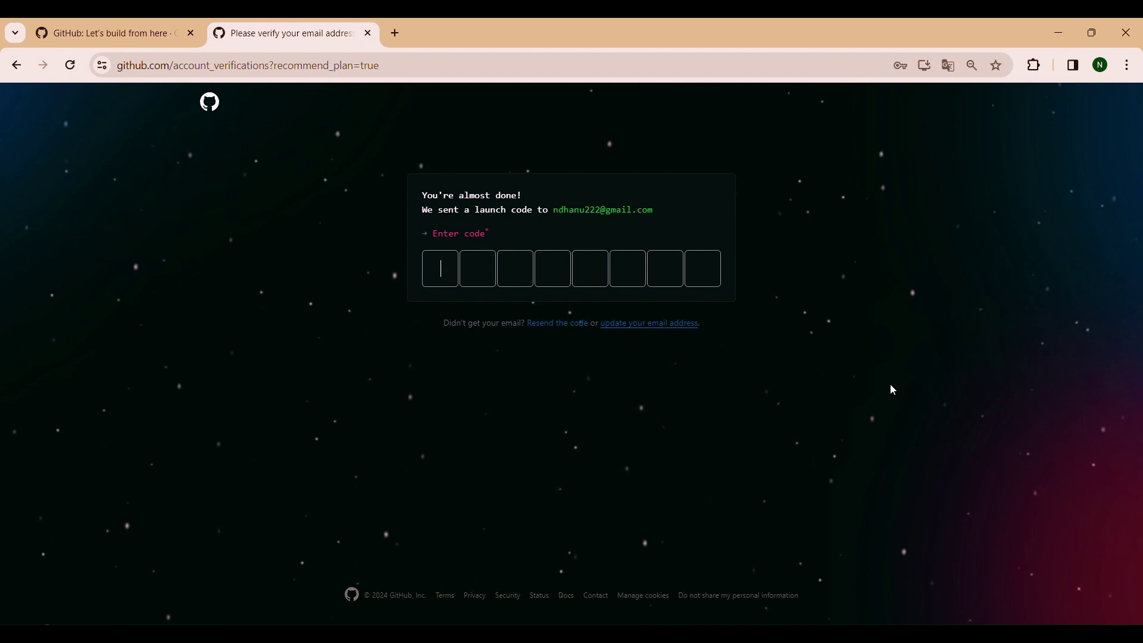
pyautogui.press('Tab')
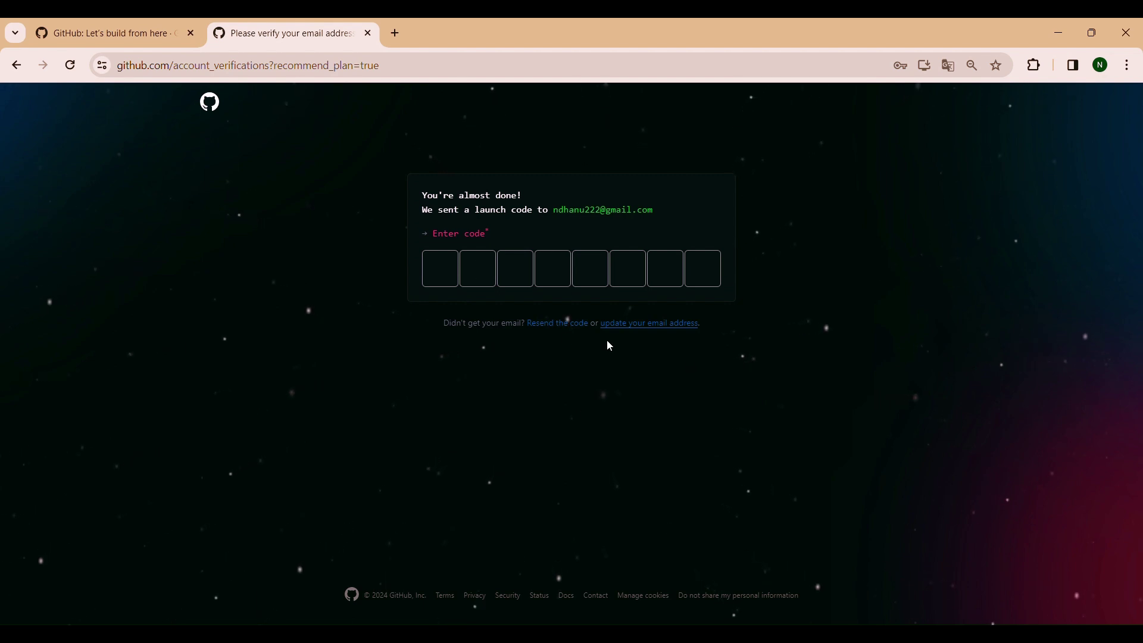
pyautogui.click(443, 274)
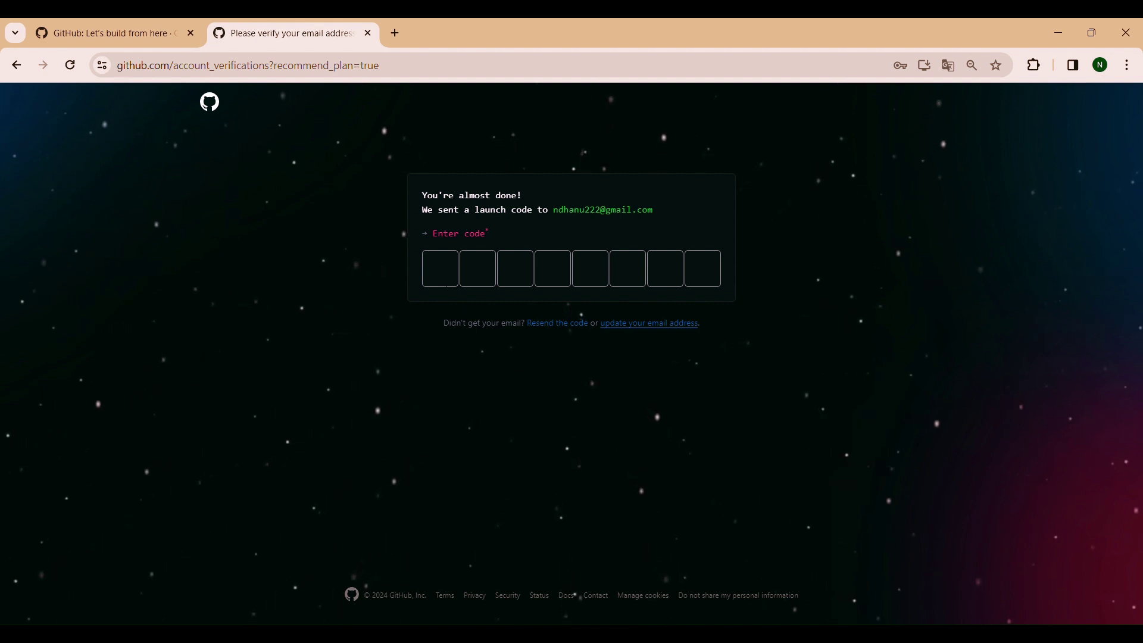
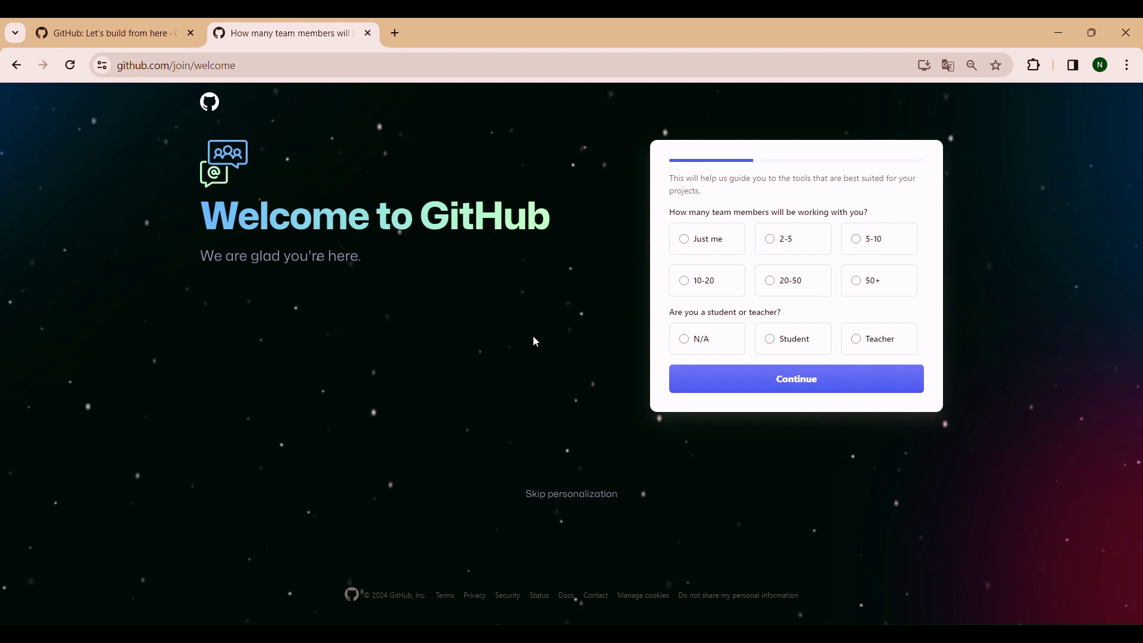
# Answer 'Just me' and continue past the features question with nothing selected.
pyautogui.click(711, 247)
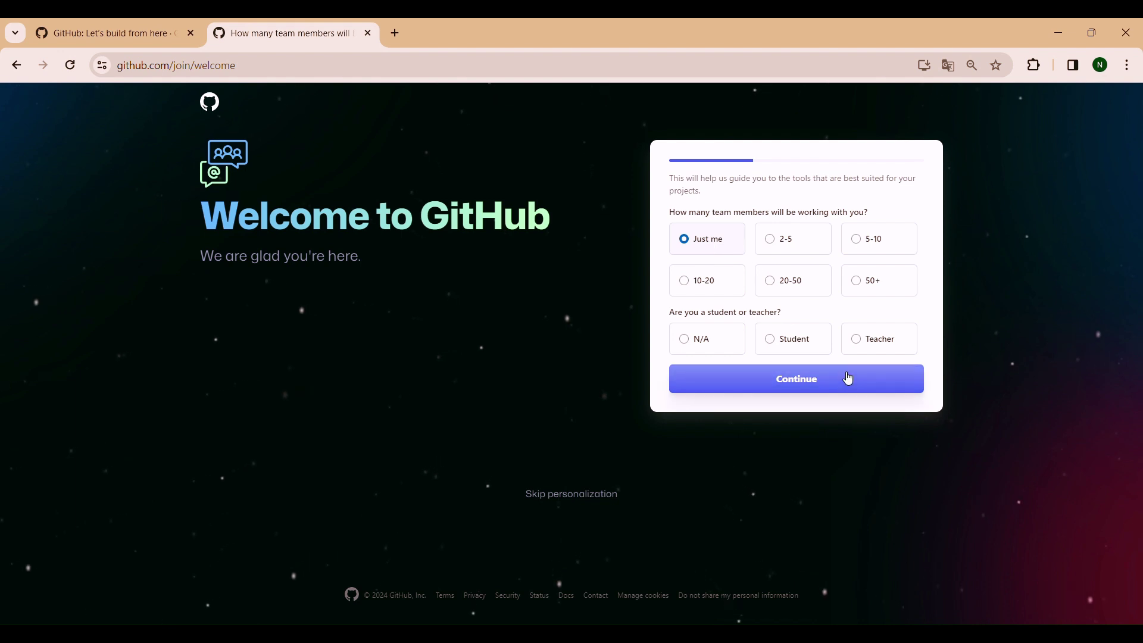
pyautogui.click(831, 383)
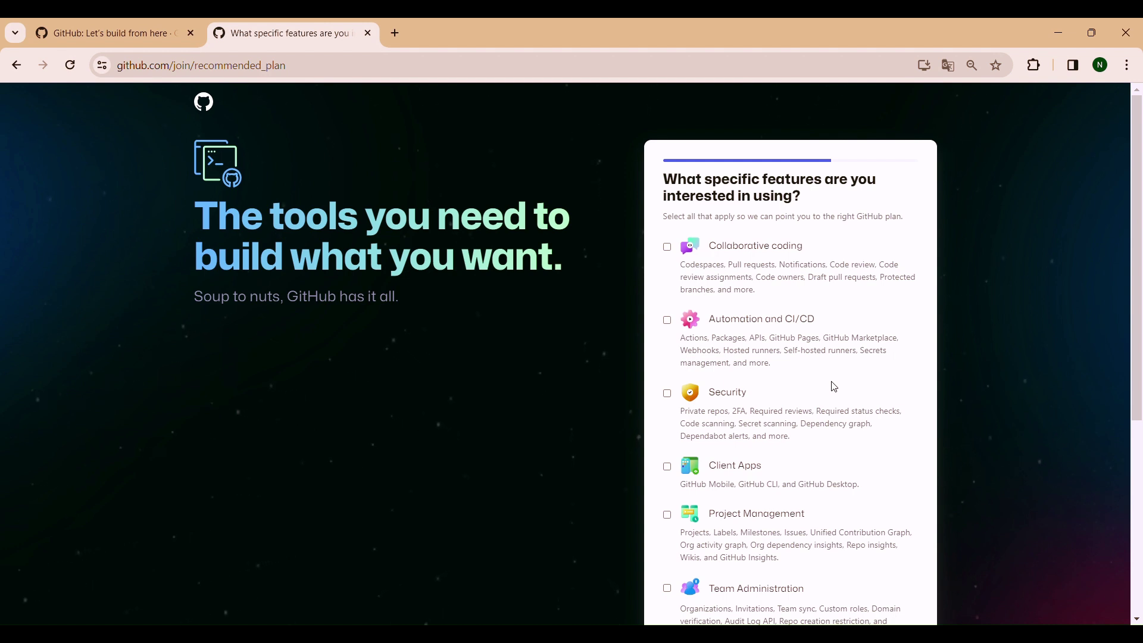
pyautogui.scroll(-3, 835, 387)
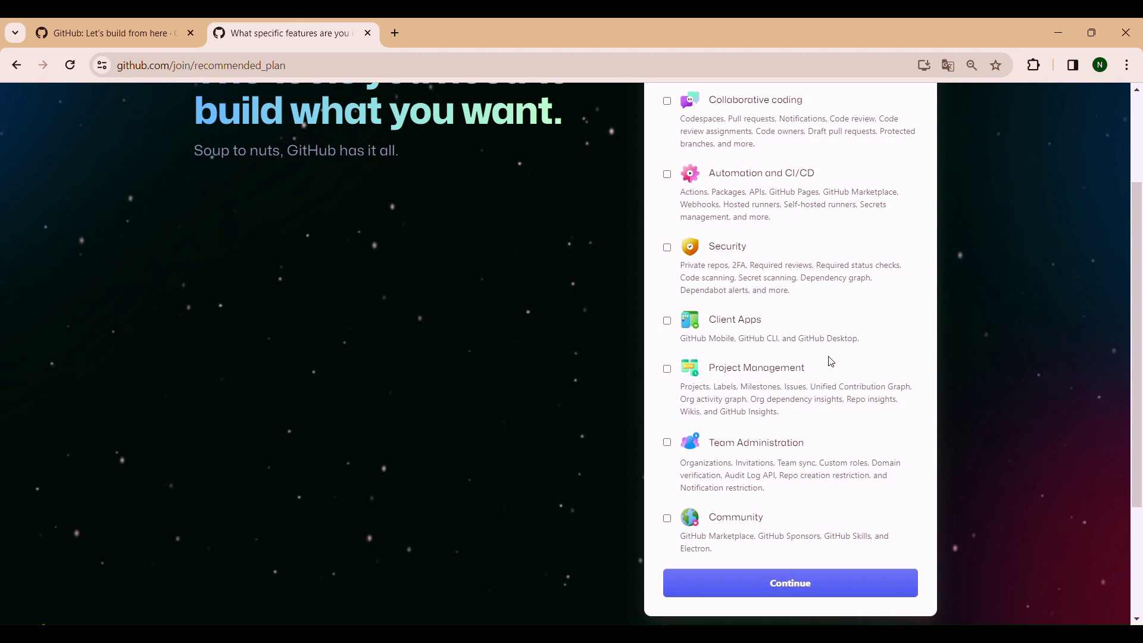
pyautogui.scroll(2, 832, 361)
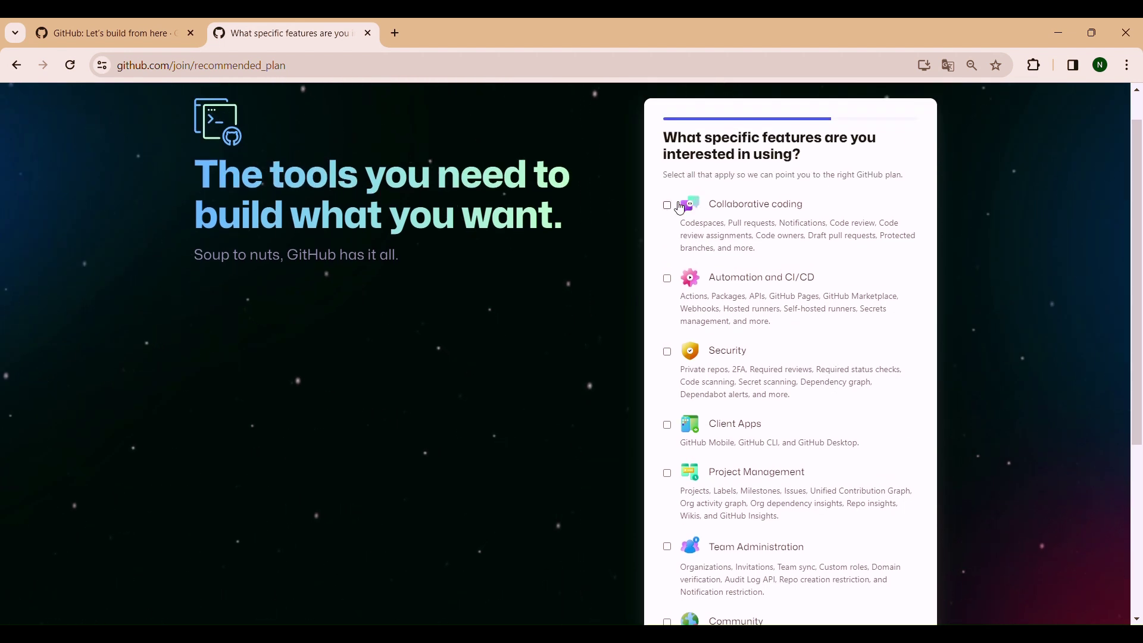
pyautogui.scroll(-5, 679, 208)
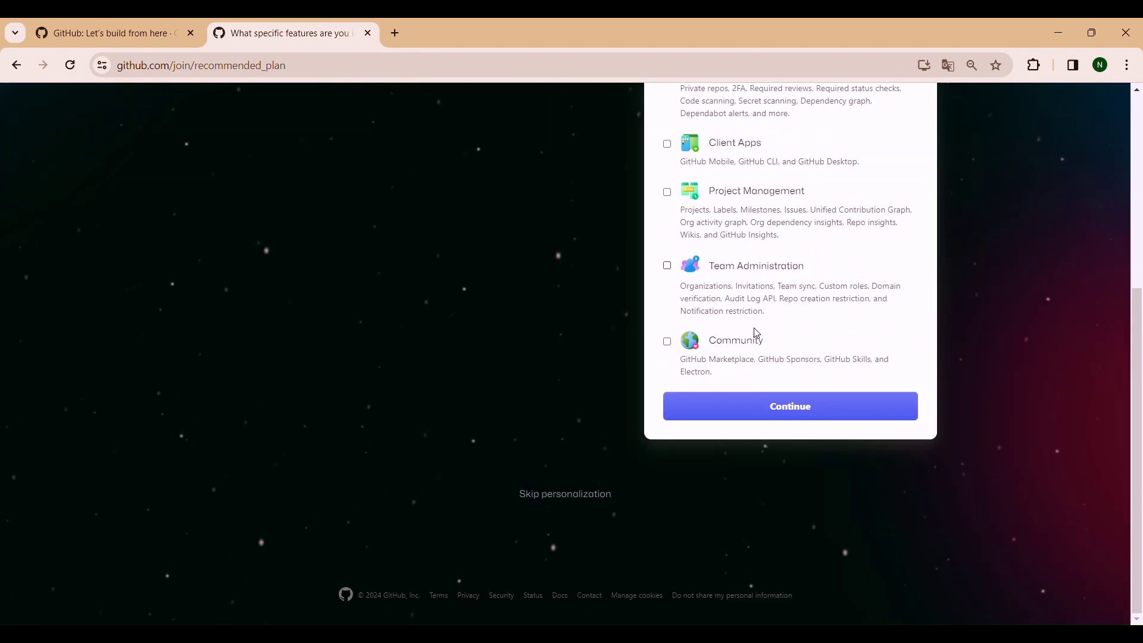
pyautogui.click(739, 412)
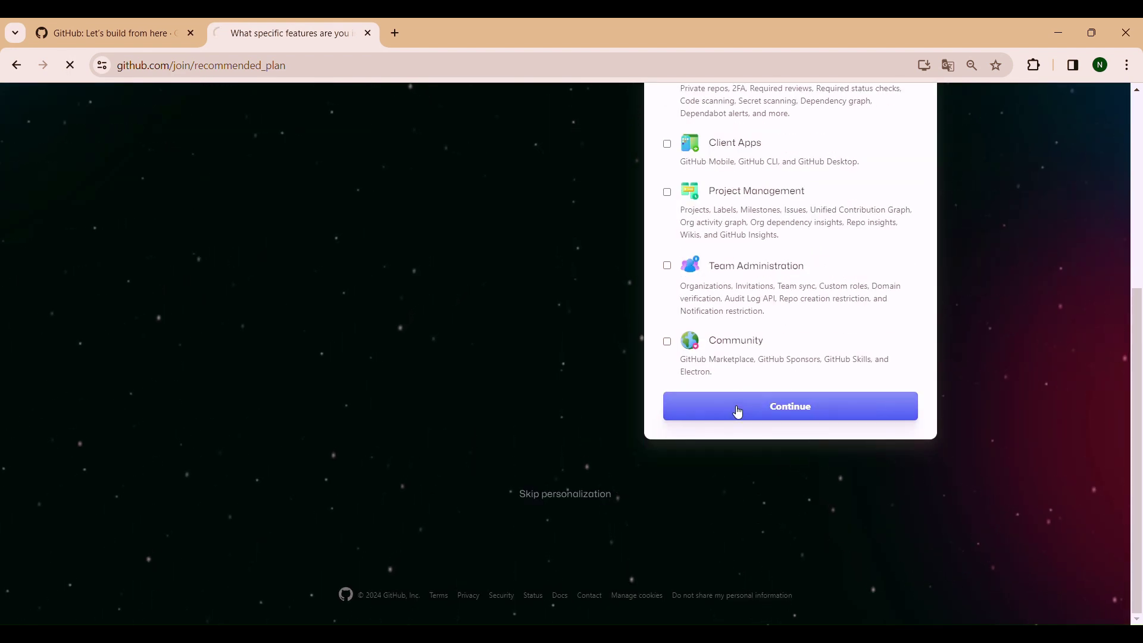
pyautogui.scroll(-4, 738, 412)
pyautogui.scroll(3, 738, 412)
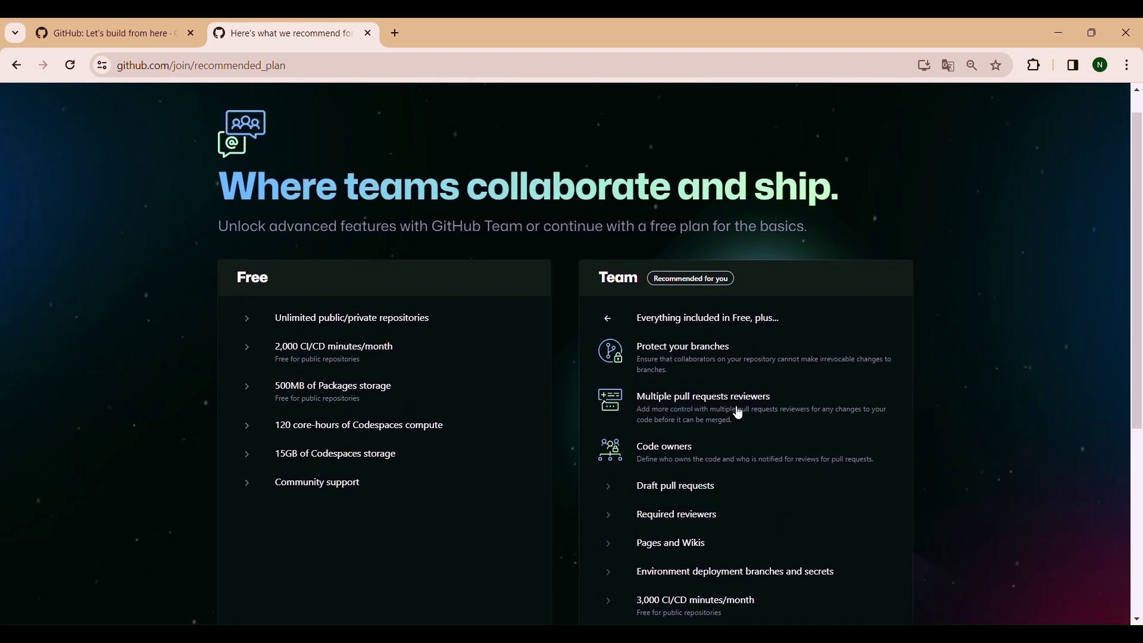
# Pick 'Continue for free' below the Free vs Team plan comparison.
pyautogui.scroll(-5, 738, 412)
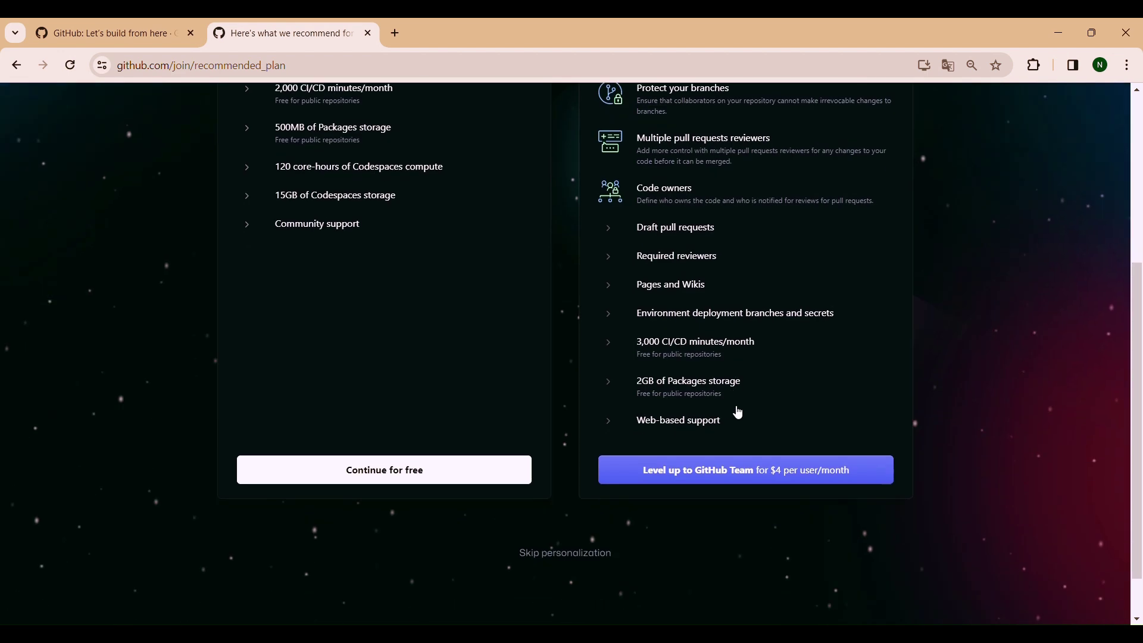
pyautogui.scroll(2, 739, 412)
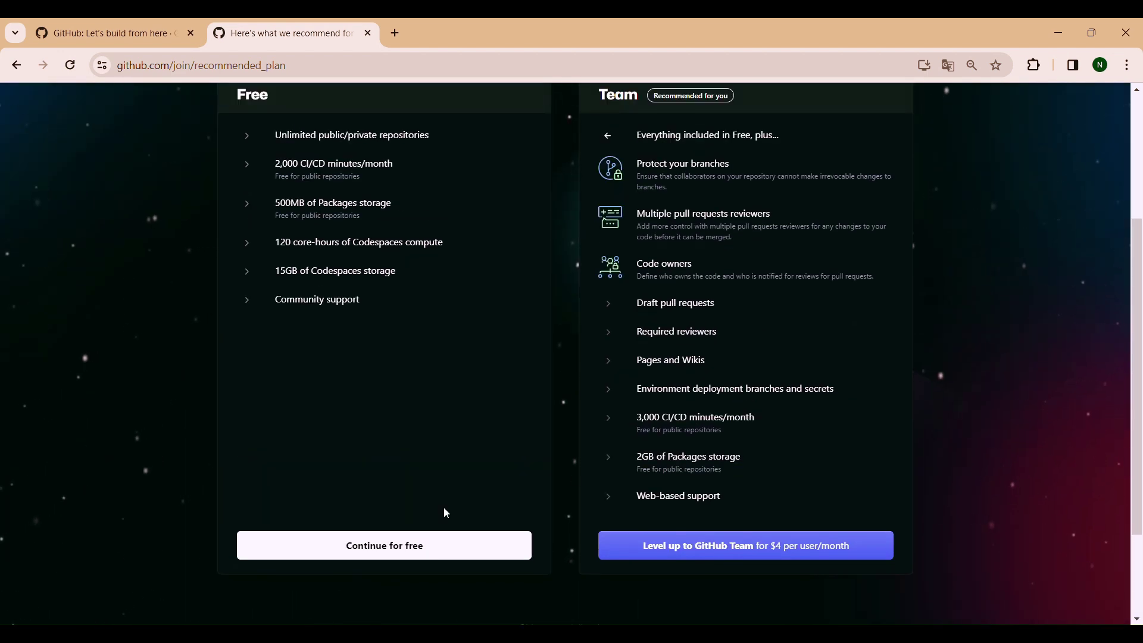
pyautogui.click(418, 547)
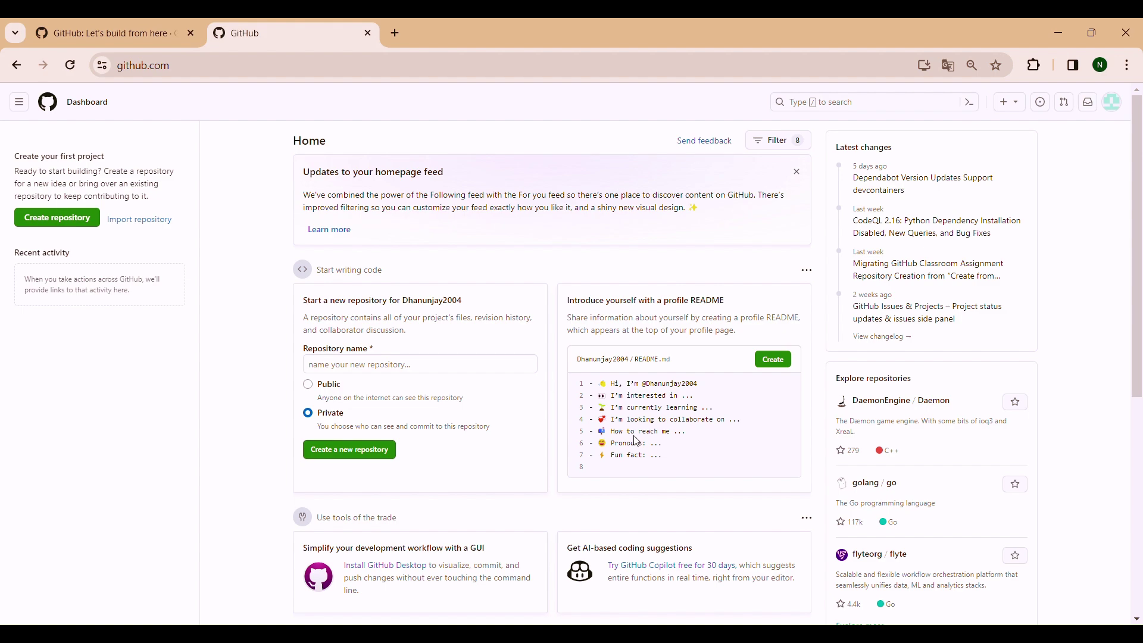
pyautogui.scroll(-4, 637, 441)
pyautogui.scroll(4, 637, 442)
pyautogui.scroll(-2, 637, 441)
pyautogui.scroll(2, 637, 441)
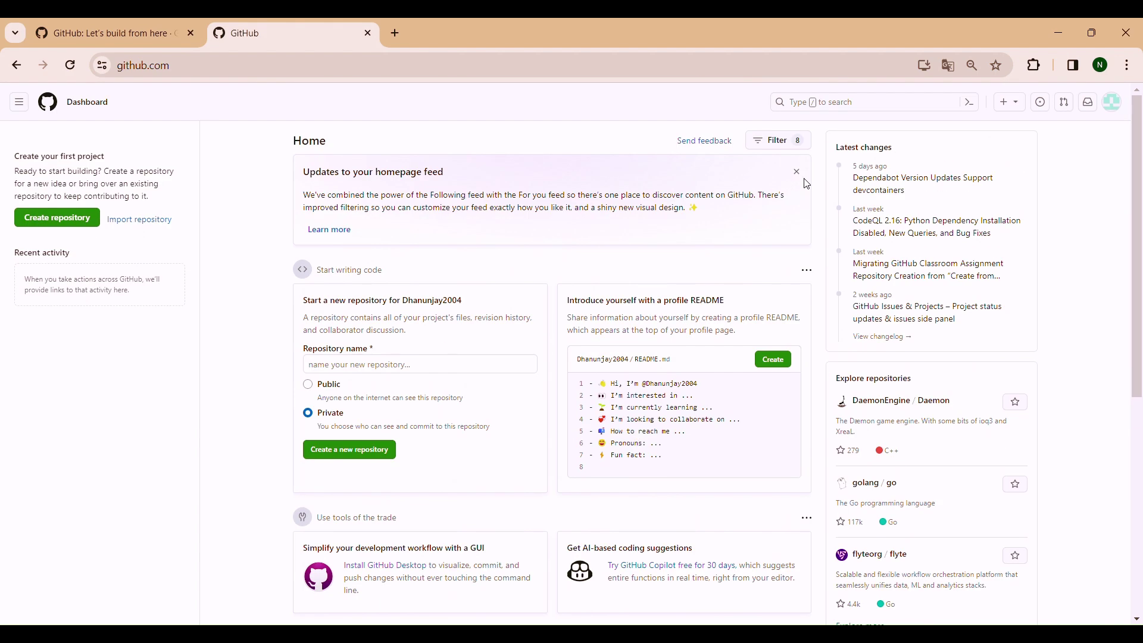